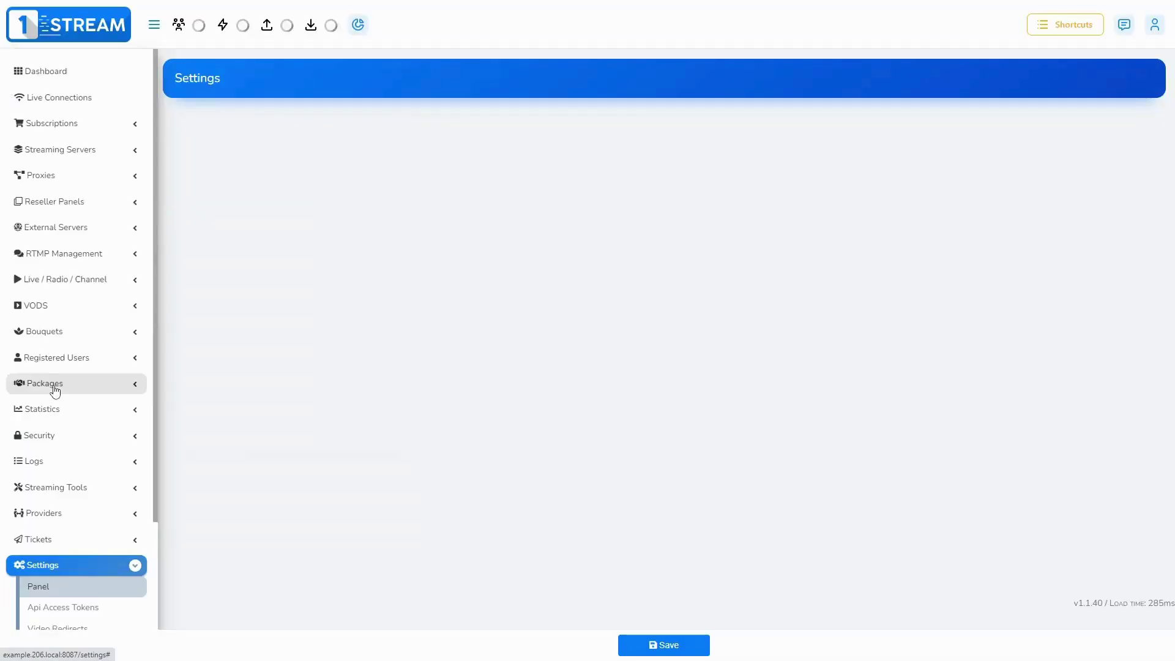
Step: Switch the panel settings page to the Scheduling Settings section
click(245, 257)
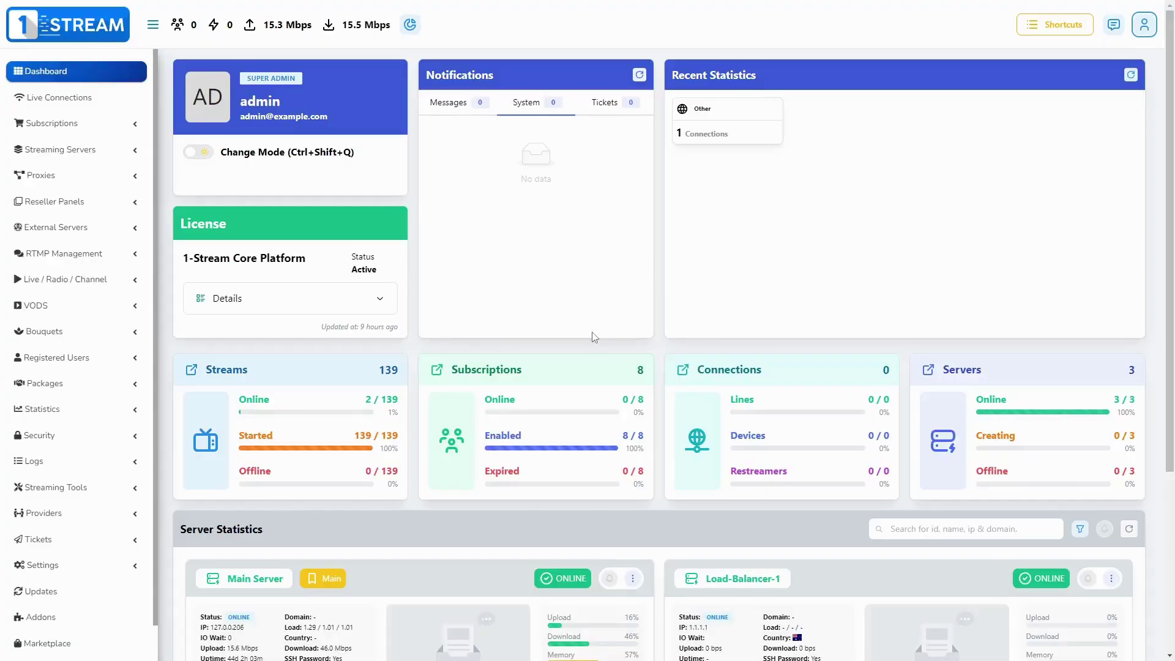
click(1144, 25)
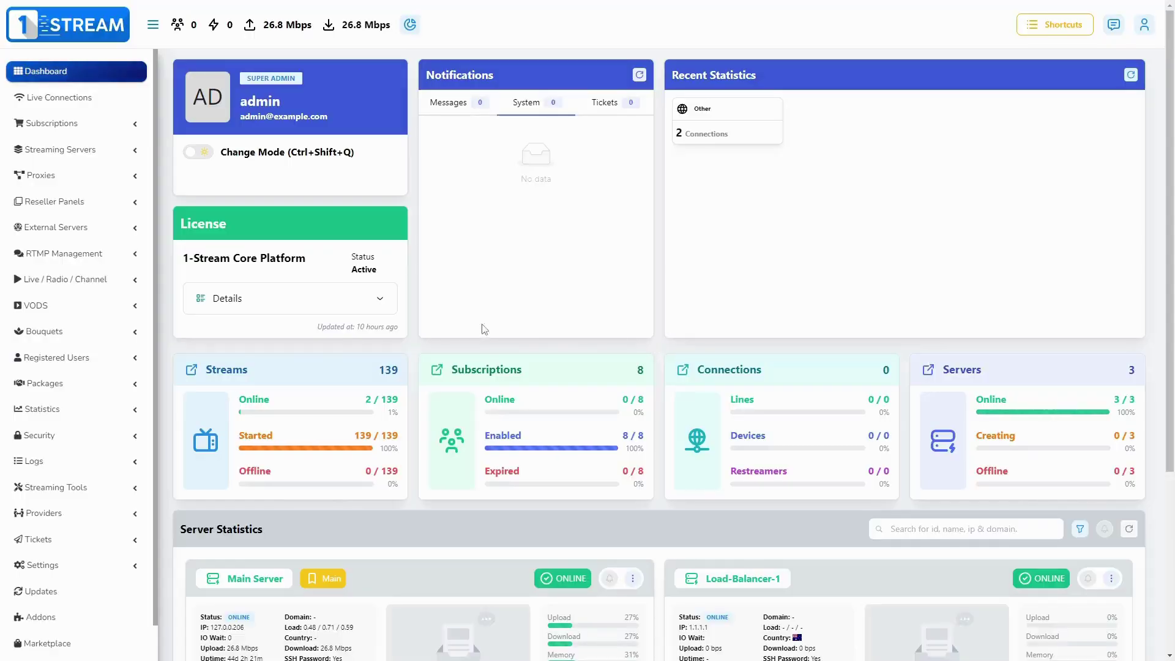
click(90, 359)
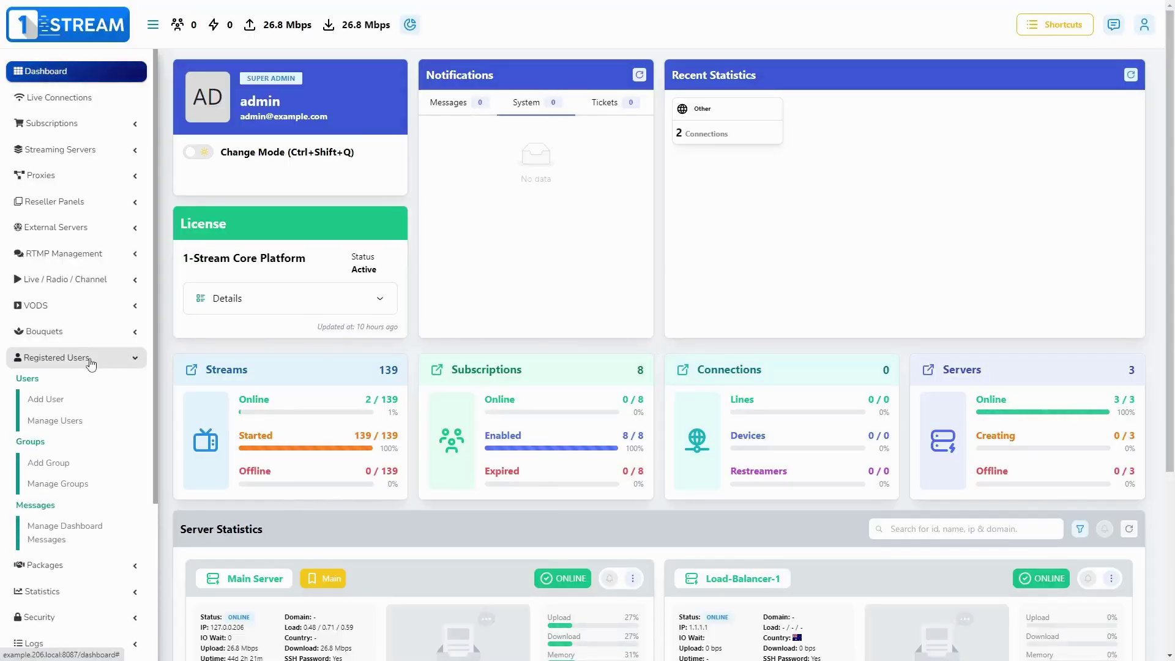
click(74, 487)
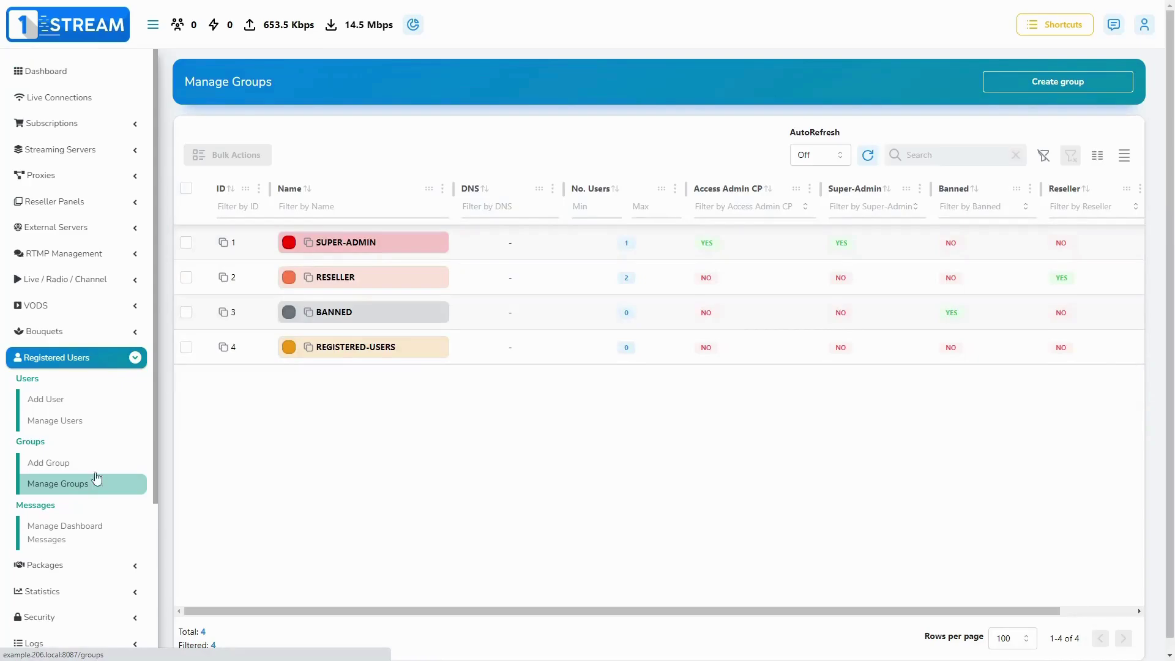
drag(342, 610, 422, 611)
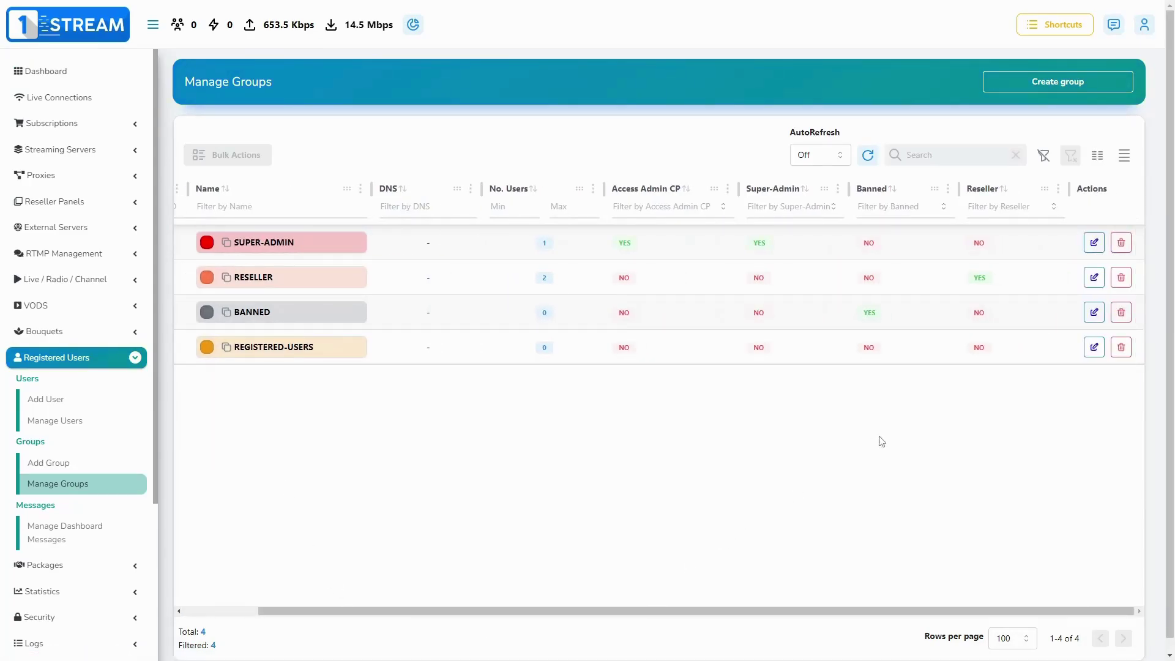
click(752, 283)
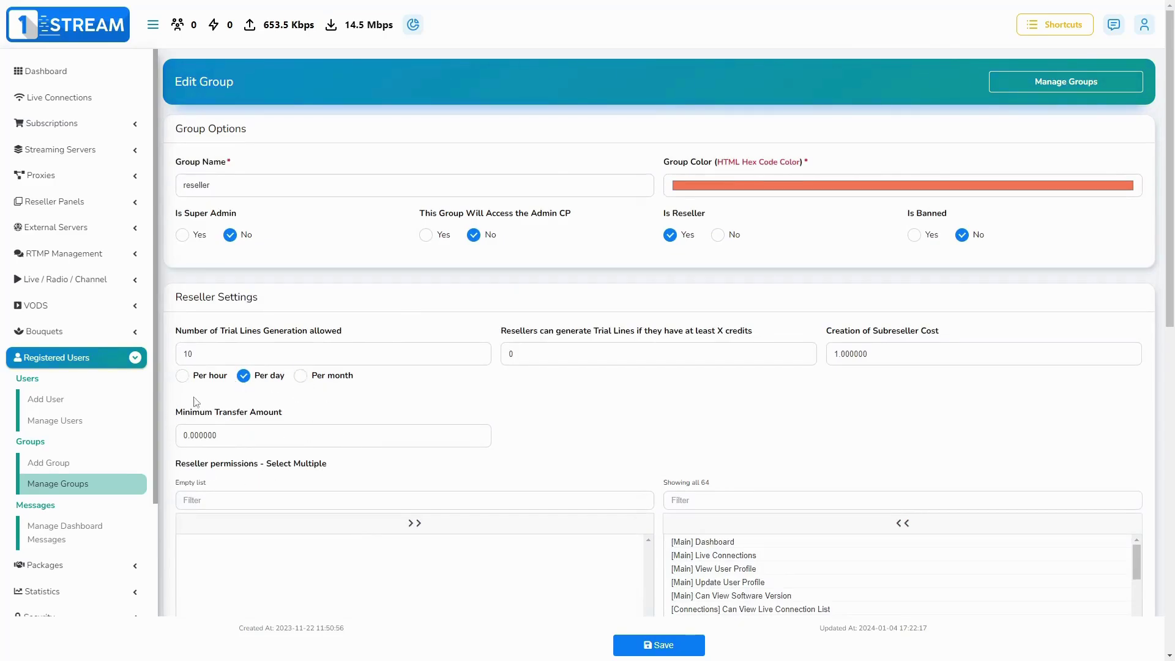
text(2)
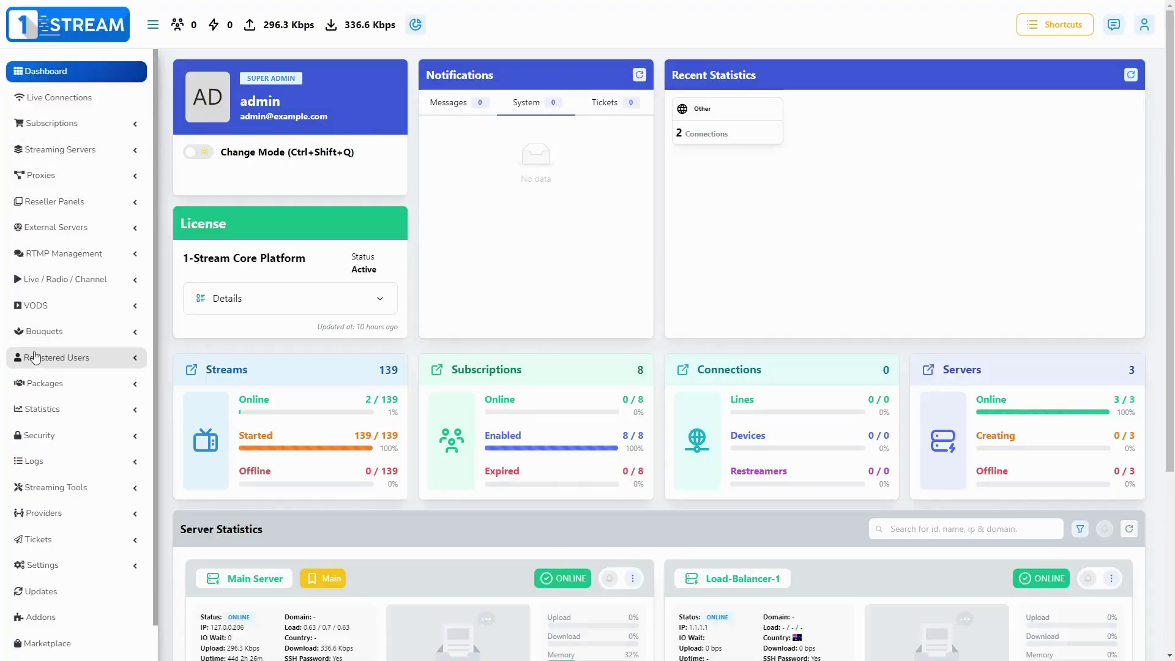
click(56, 357)
click(57, 484)
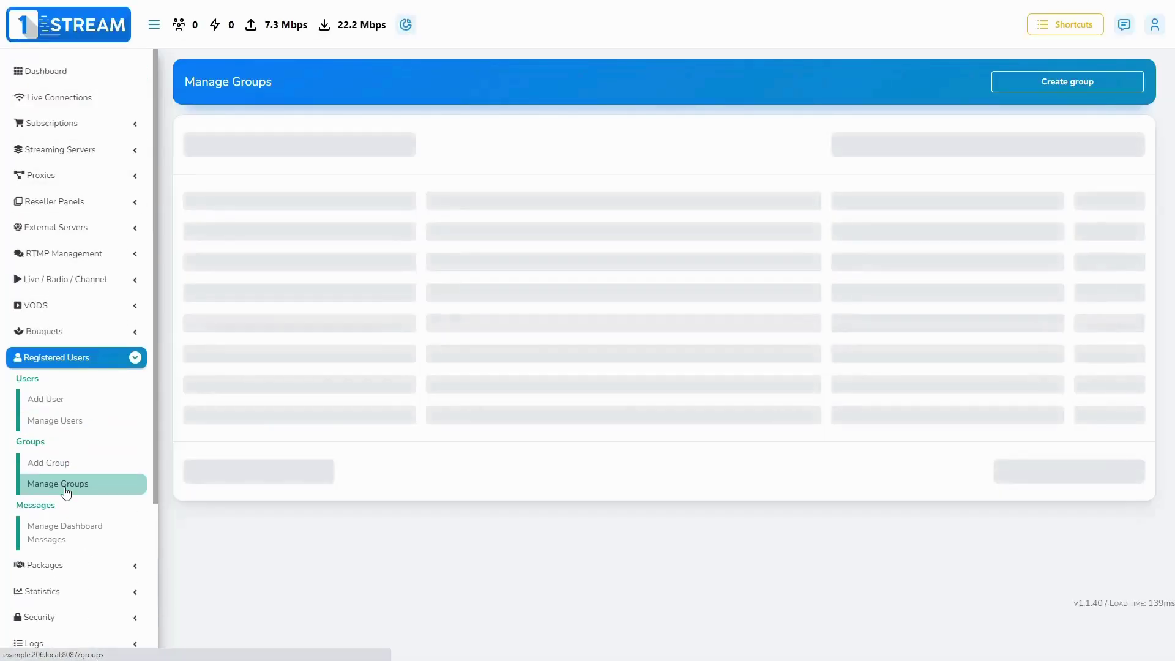
drag(335, 611, 432, 611)
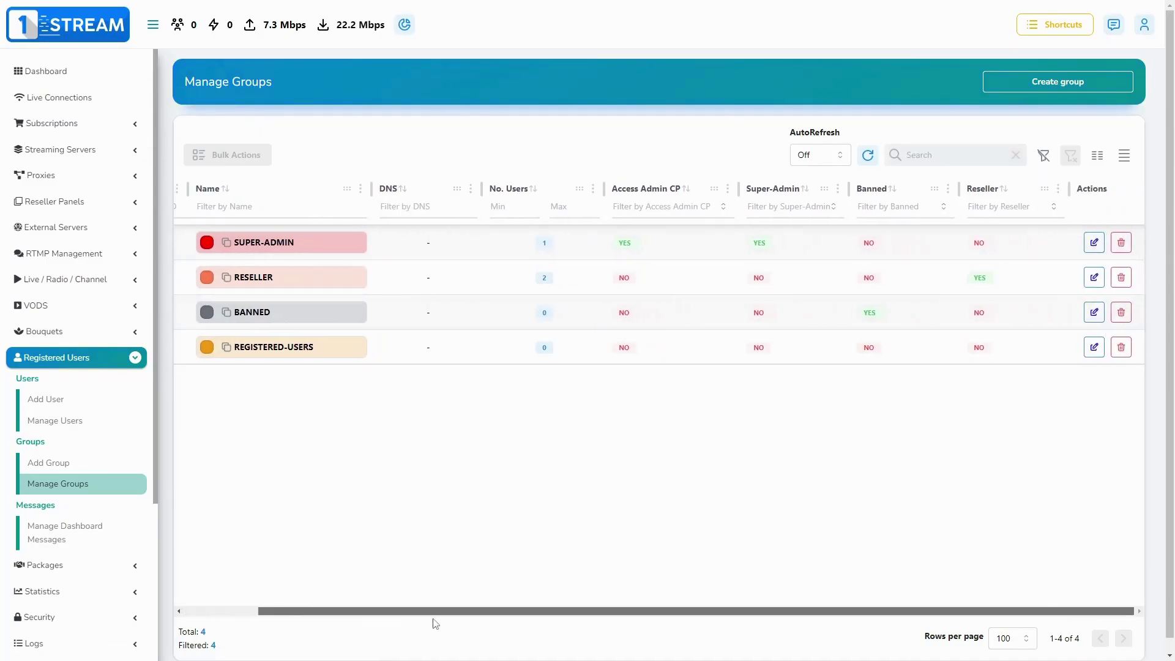
click(934, 287)
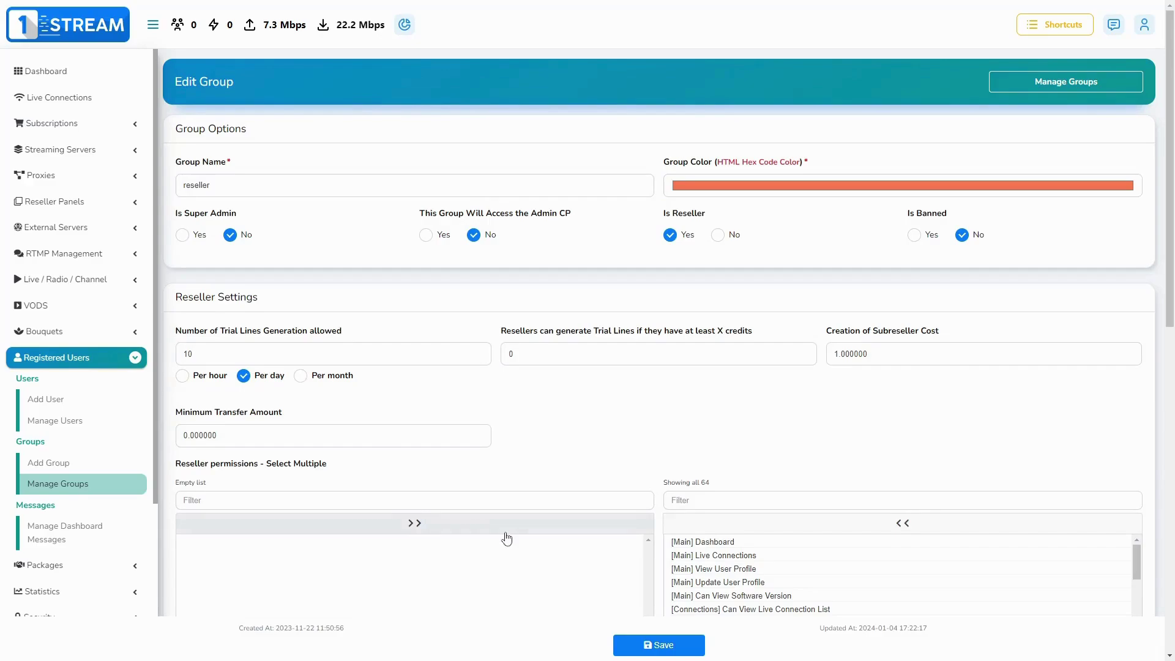
scroll(508, 537, down, 8)
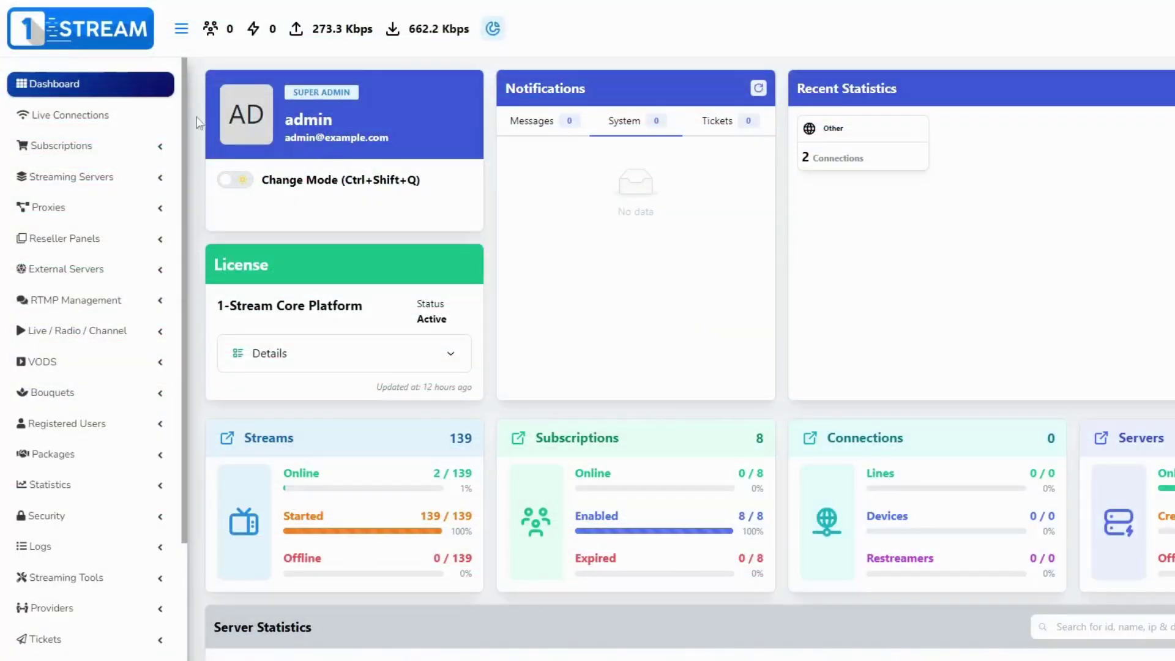
click(43, 361)
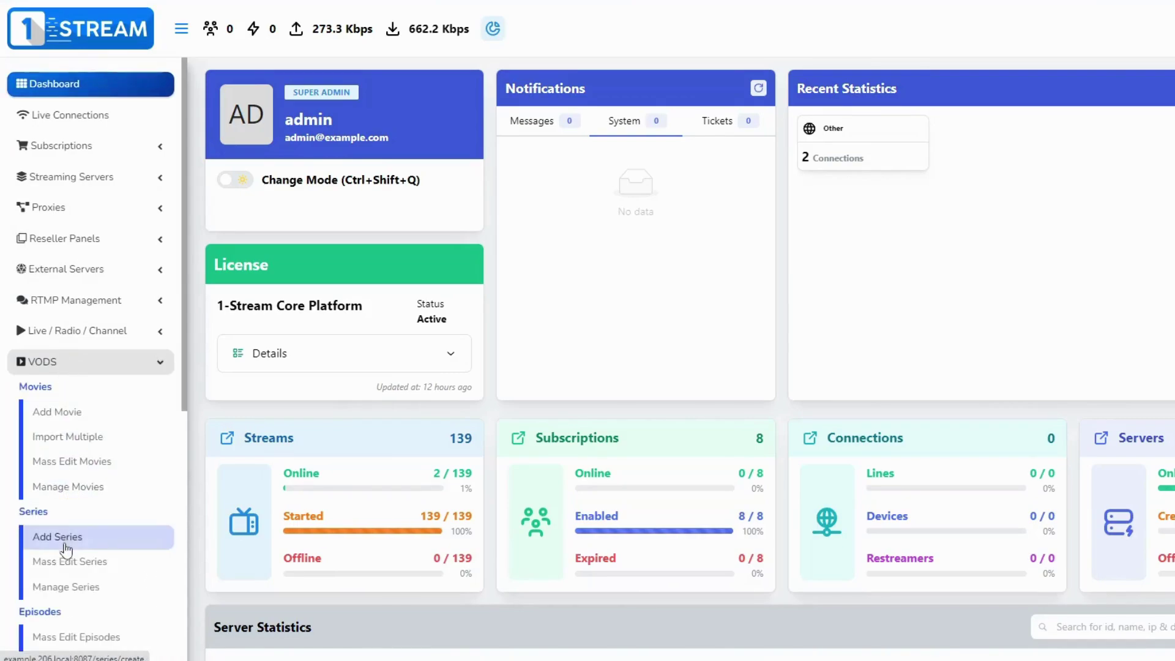
click(58, 536)
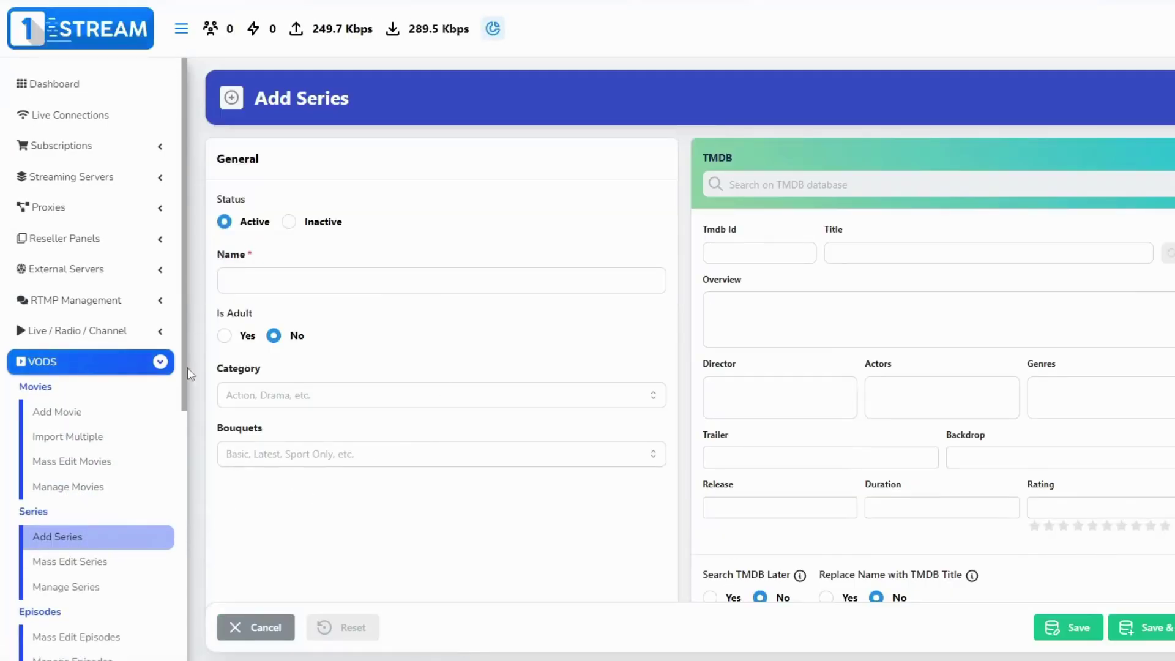
click(273, 454)
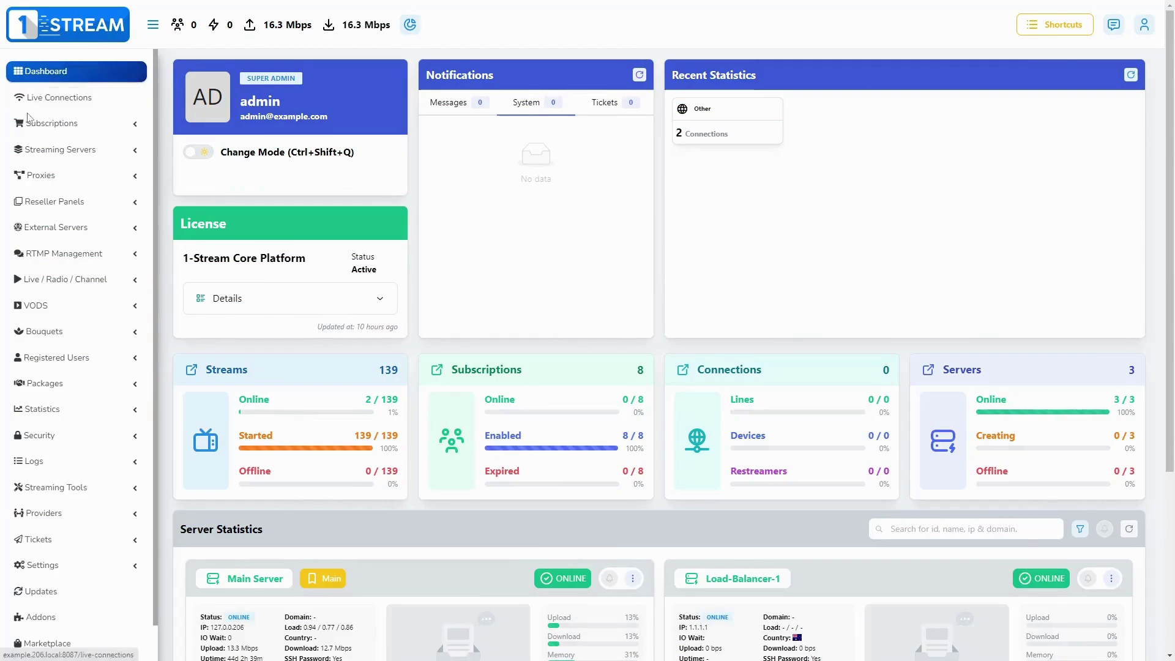
click(52, 123)
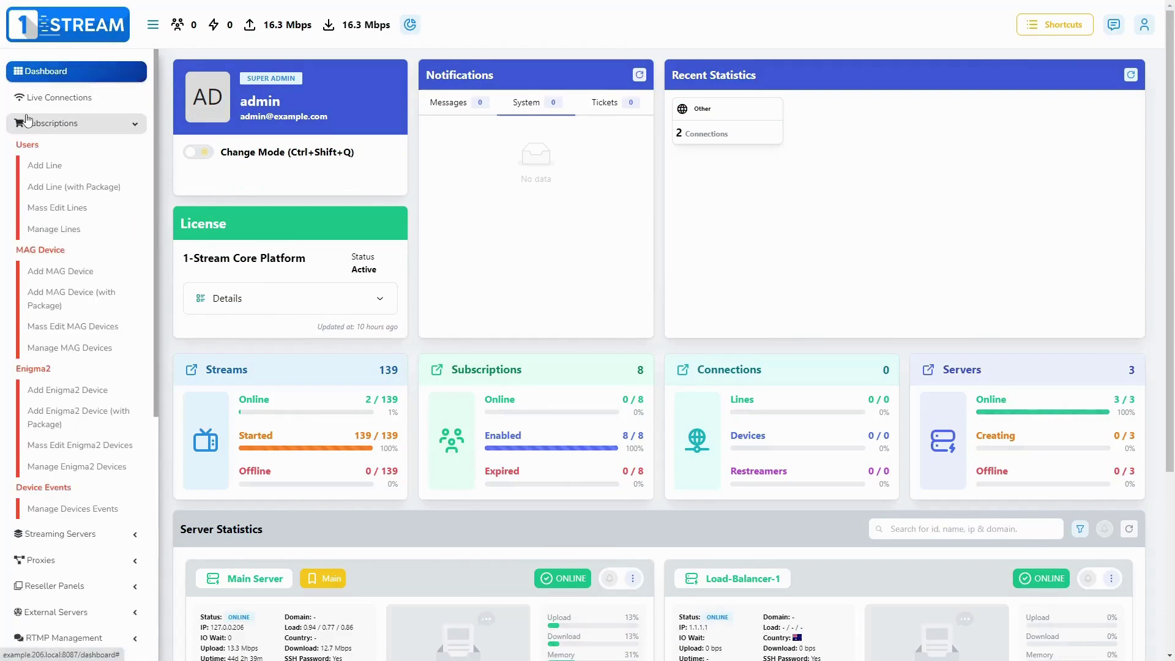
click(56, 349)
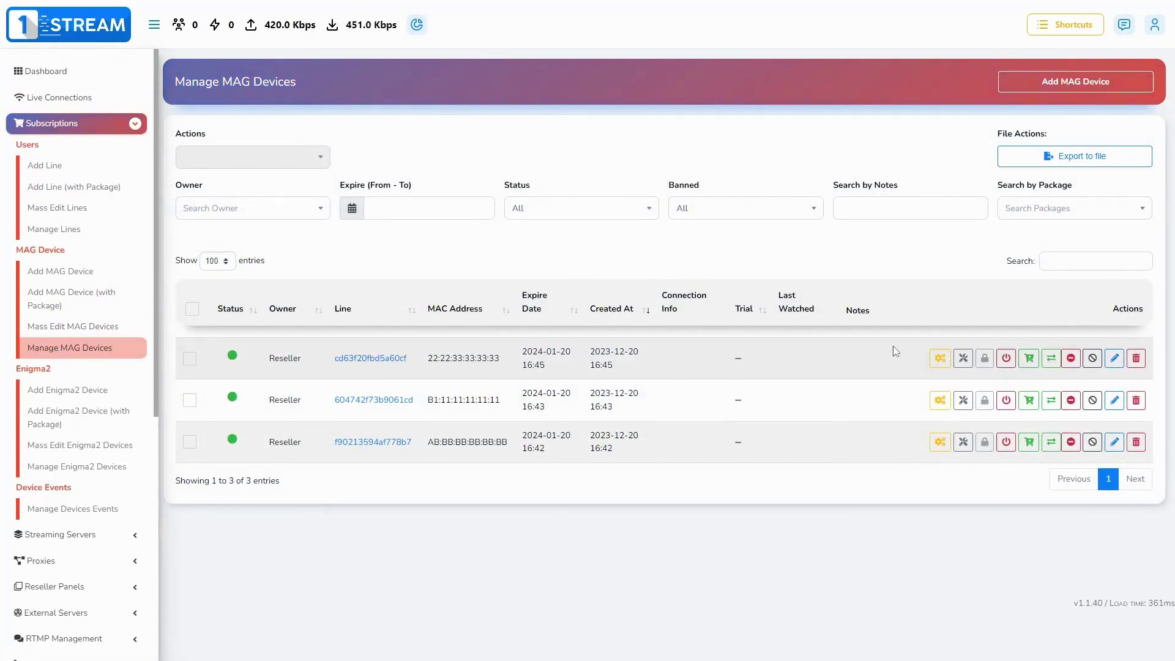
click(1114, 358)
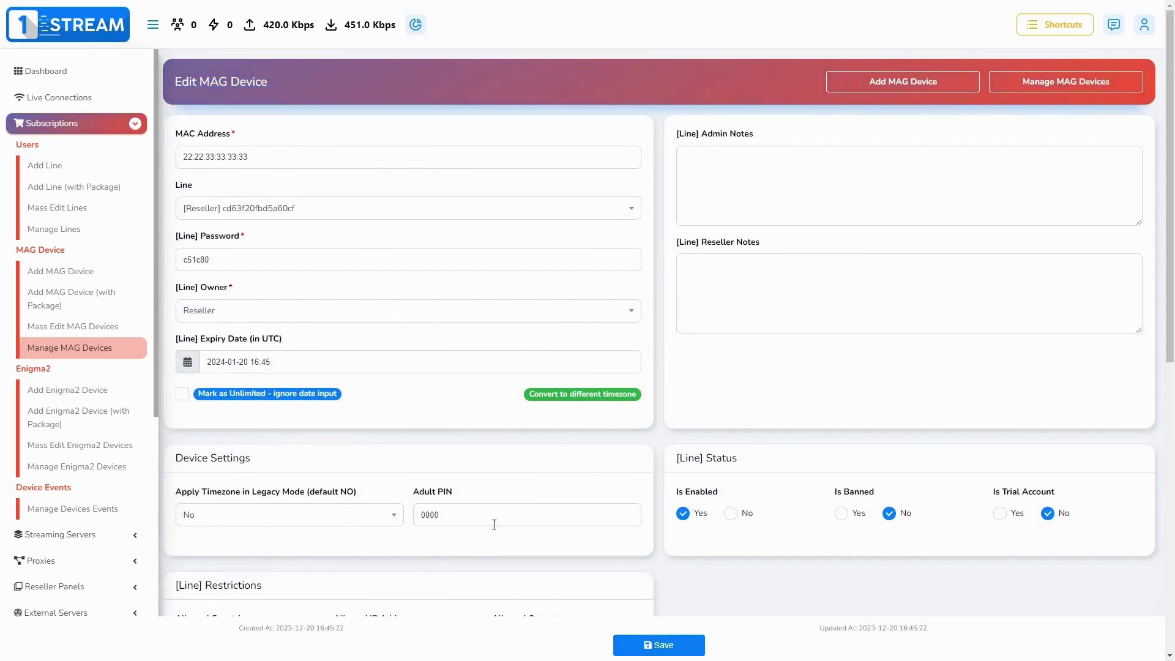
click(653, 647)
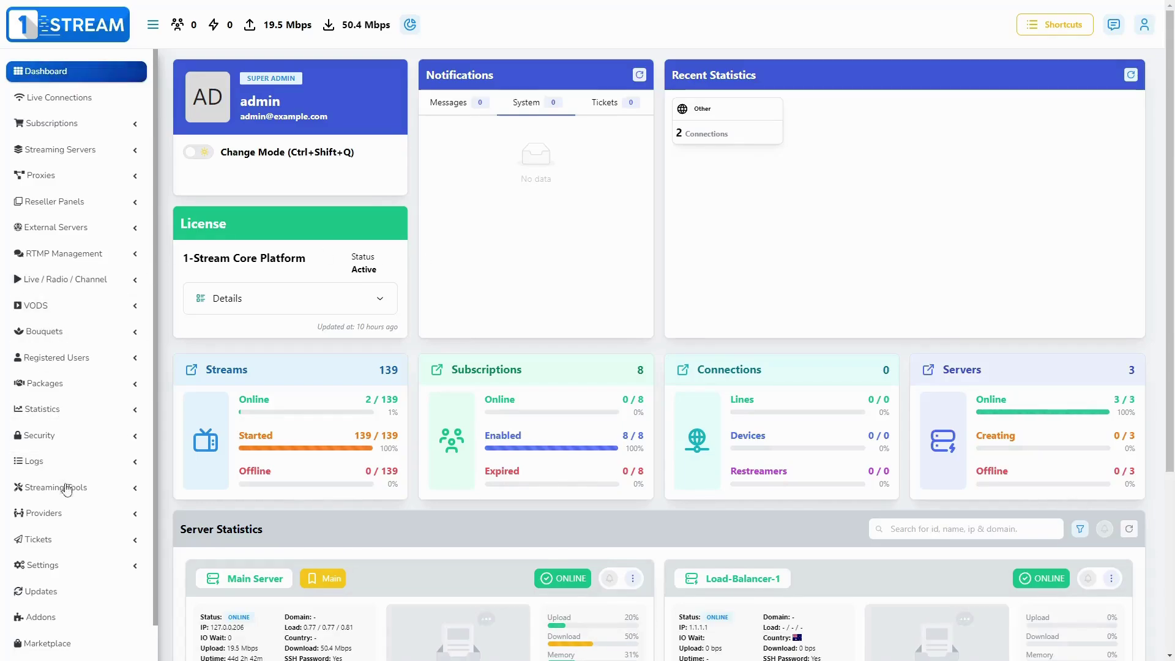
scroll(65, 496, down, 1)
Step: Go to Settings > Panel and show the Stalker Player settings section
click(65, 512)
scroll(64, 496, down, 1)
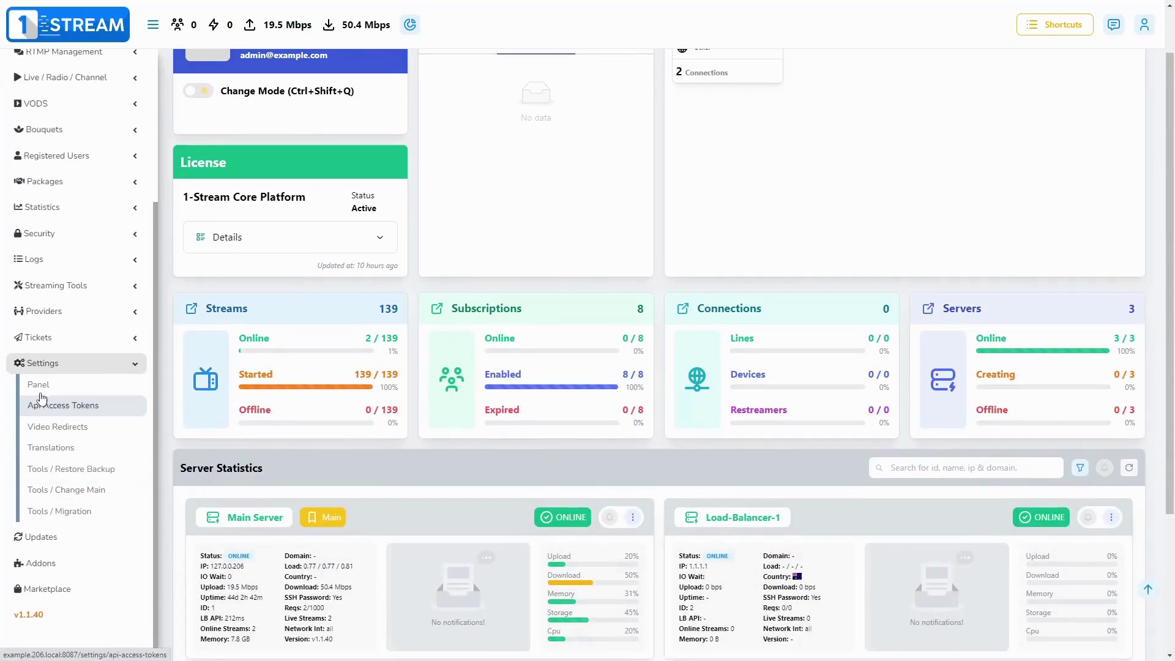
click(38, 385)
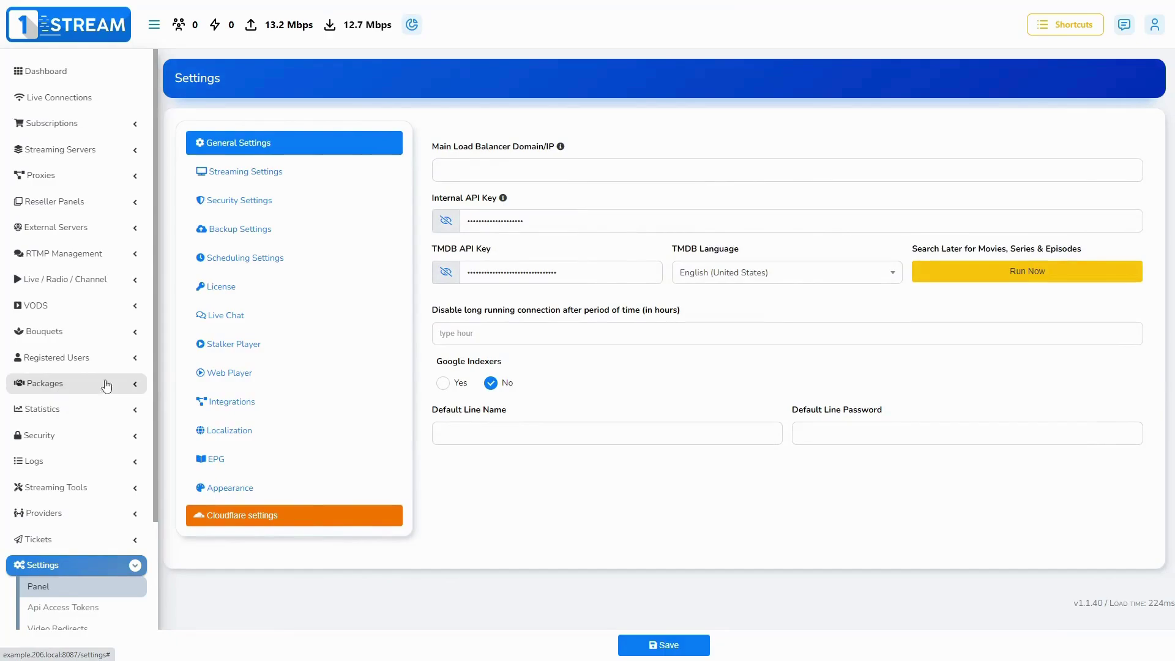
click(233, 343)
scroll(643, 367, down, 3)
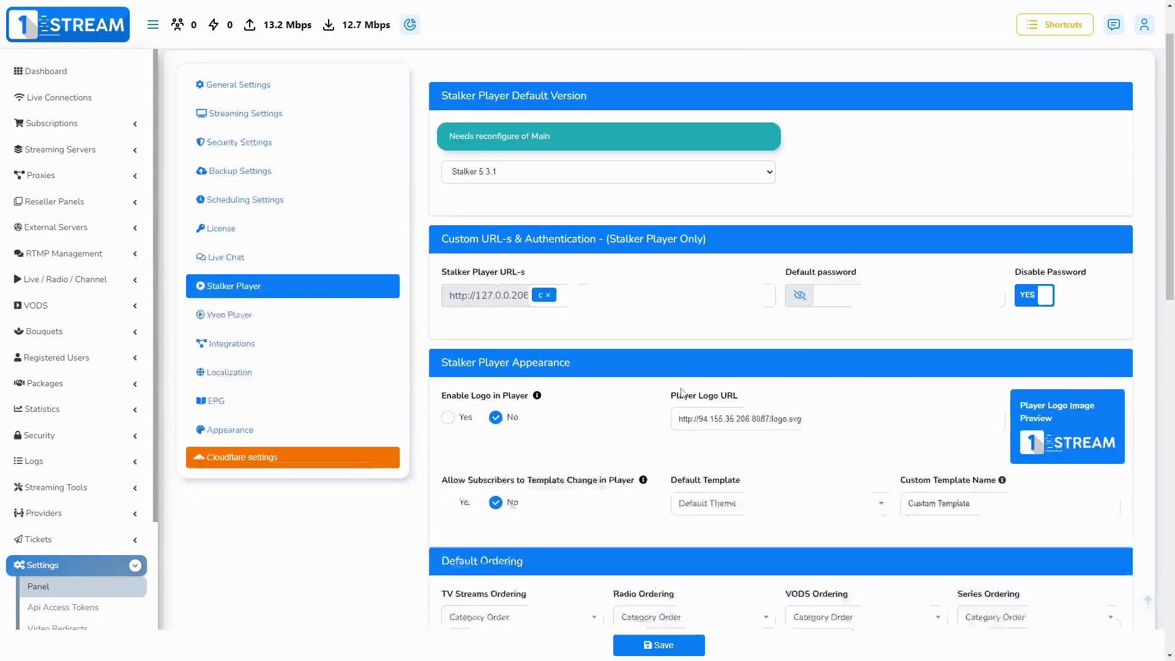
scroll(698, 386, down, 3)
scroll(753, 404, down, 3)
scroll(790, 416, down, 2)
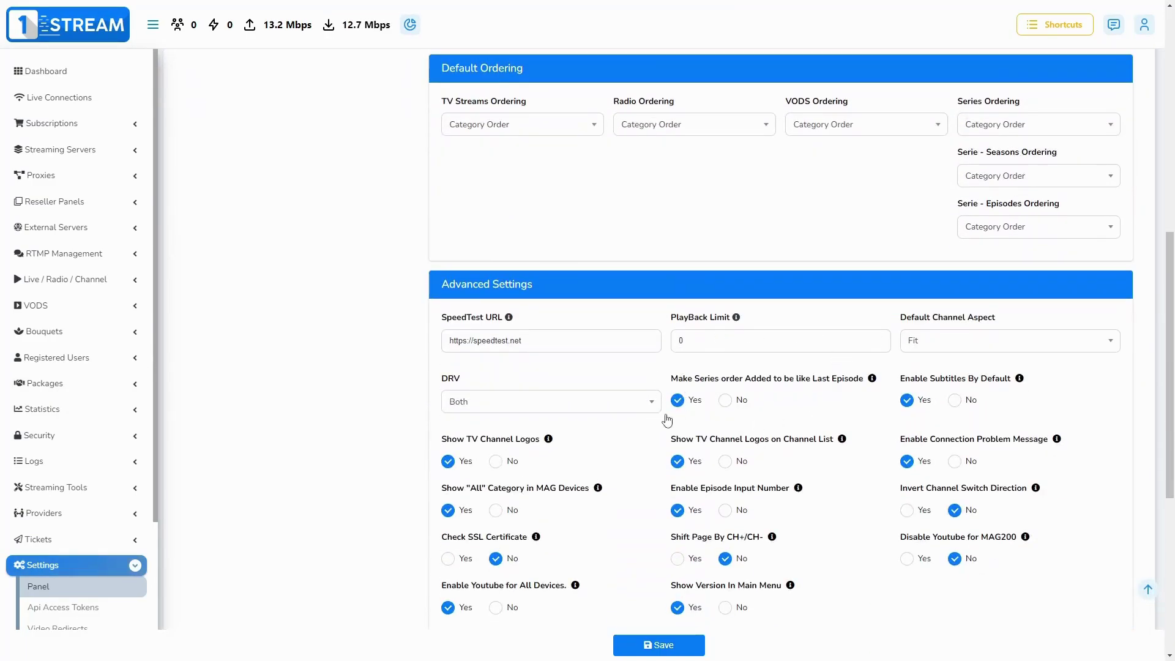